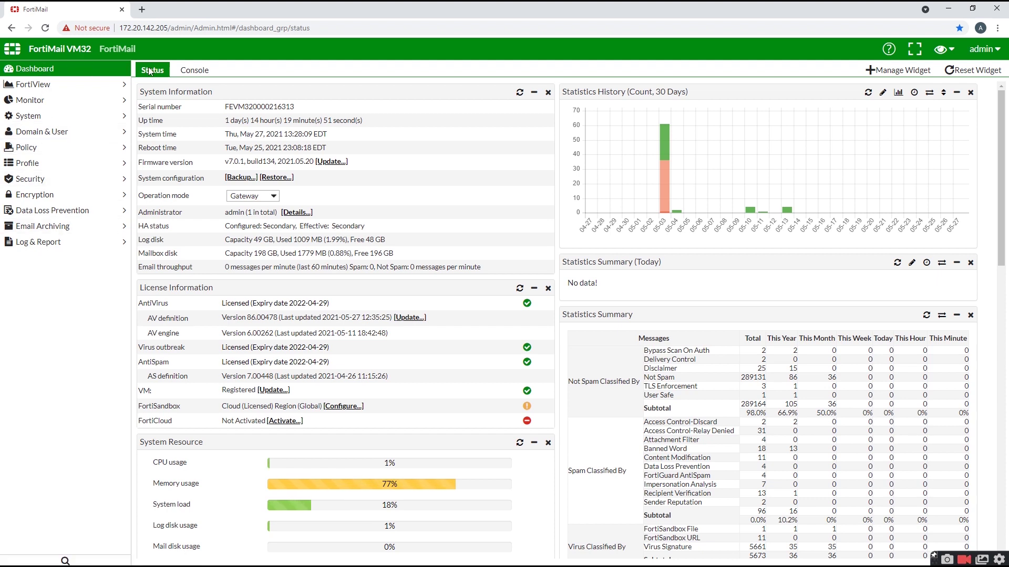
# Step: Switch the operation mode to Transparent and dismiss the mode-change warning
pyautogui.click(274, 199)
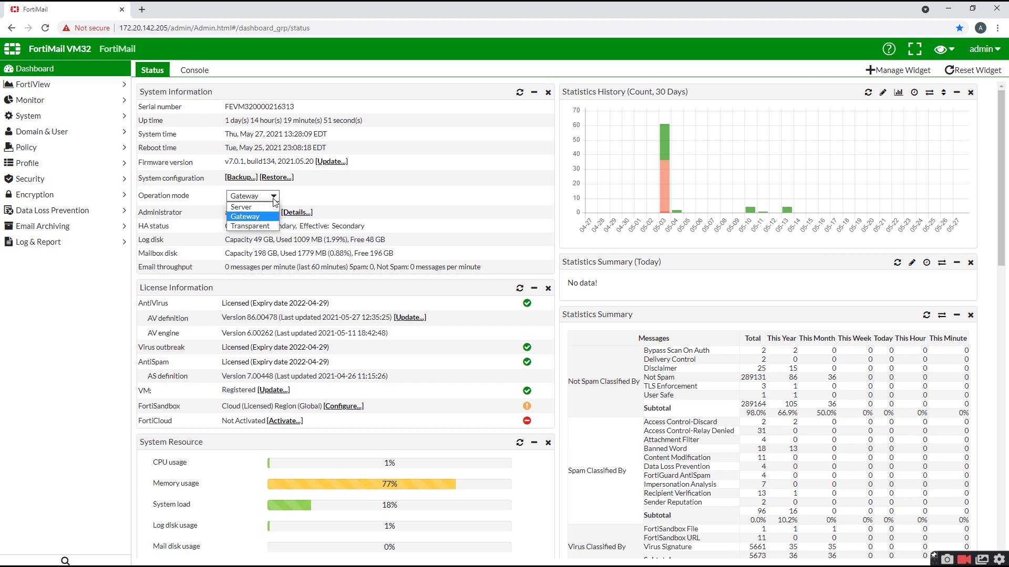
pyautogui.click(266, 226)
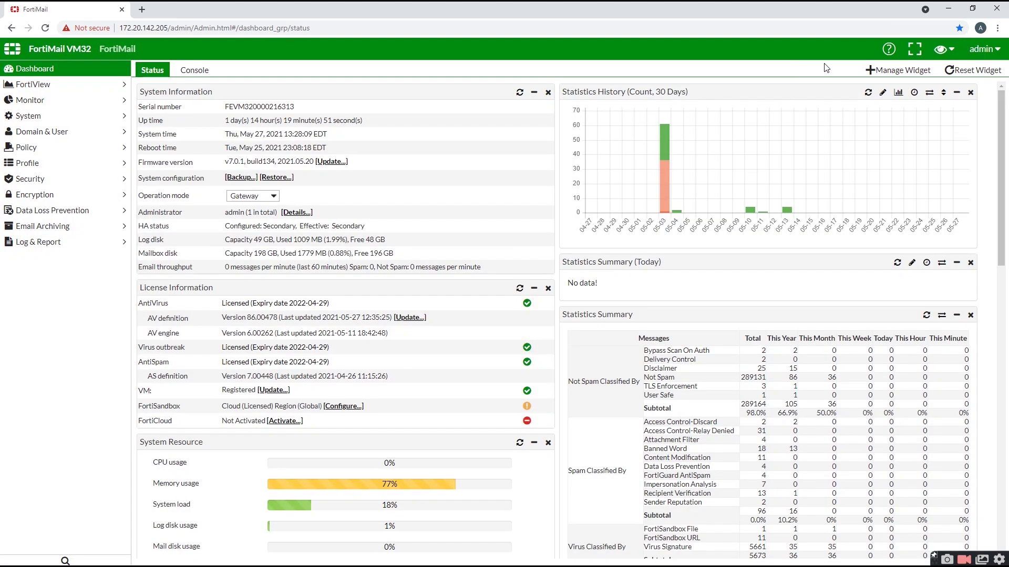
pyautogui.click(635, 131)
# Step: Launch the Quick Start Wizard from the admin menu, accepting the configuration reset
pyautogui.click(992, 54)
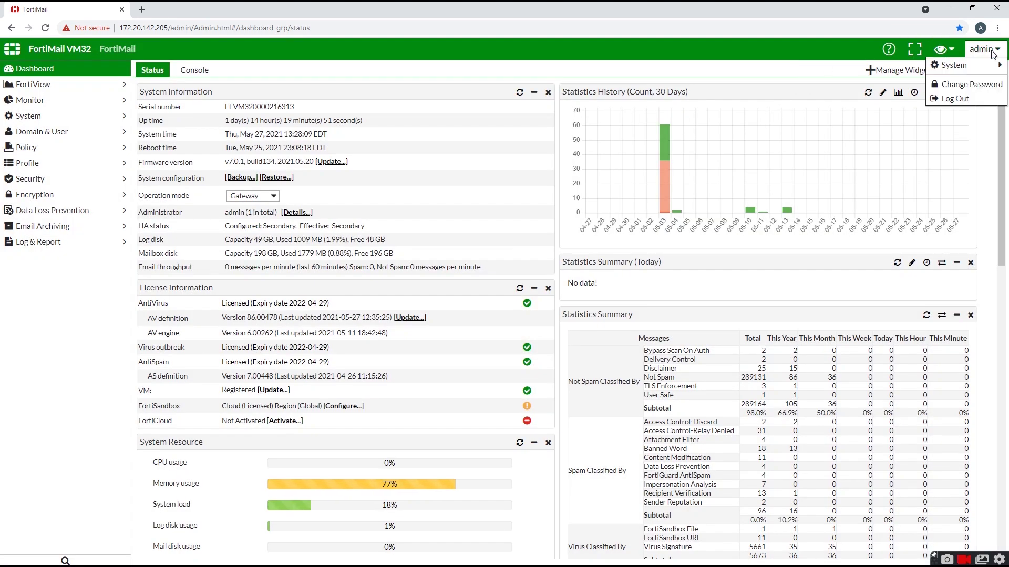
pyautogui.moveTo(978, 73)
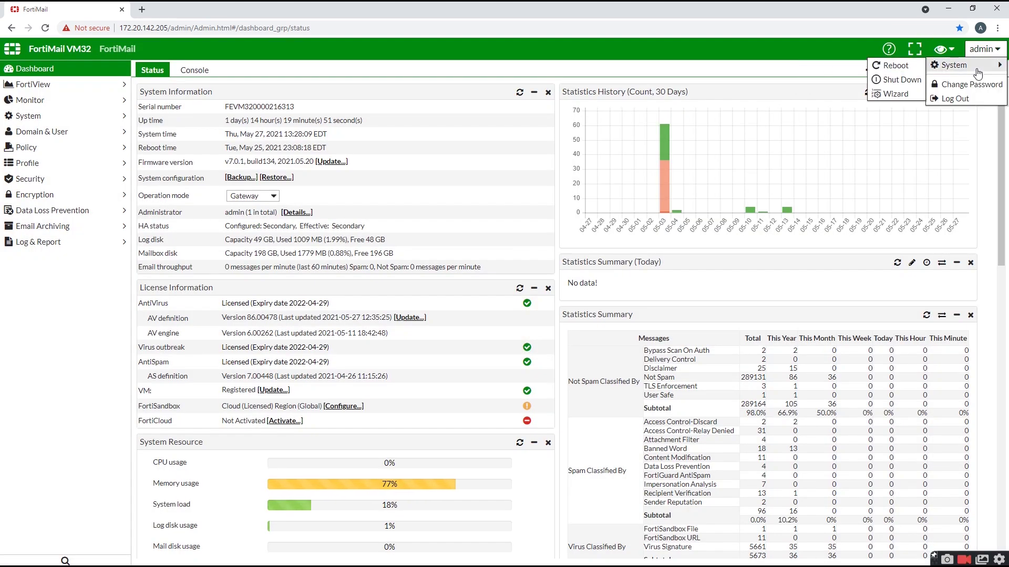
pyautogui.click(894, 93)
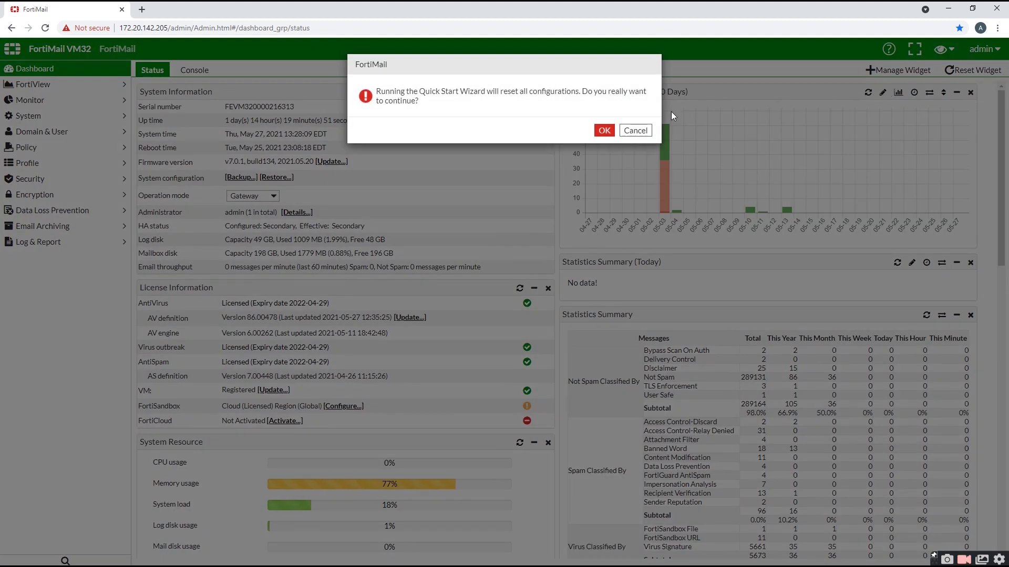
pyautogui.click(604, 132)
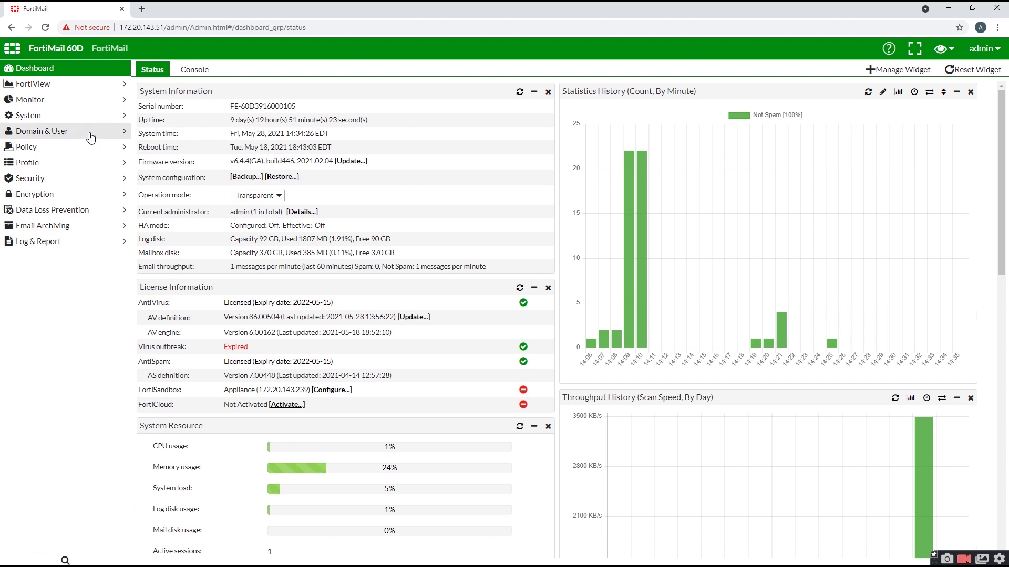
# Step: Open the test208.com mail domain for editing and expand its Transparent Mode Options
pyautogui.click(72, 132)
pyautogui.click(63, 148)
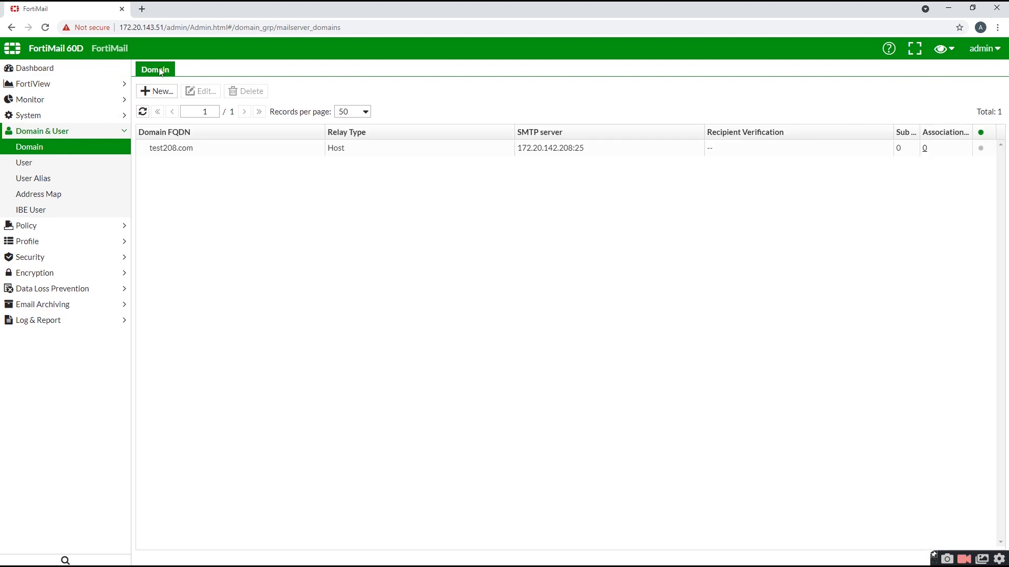
pyautogui.click(163, 146)
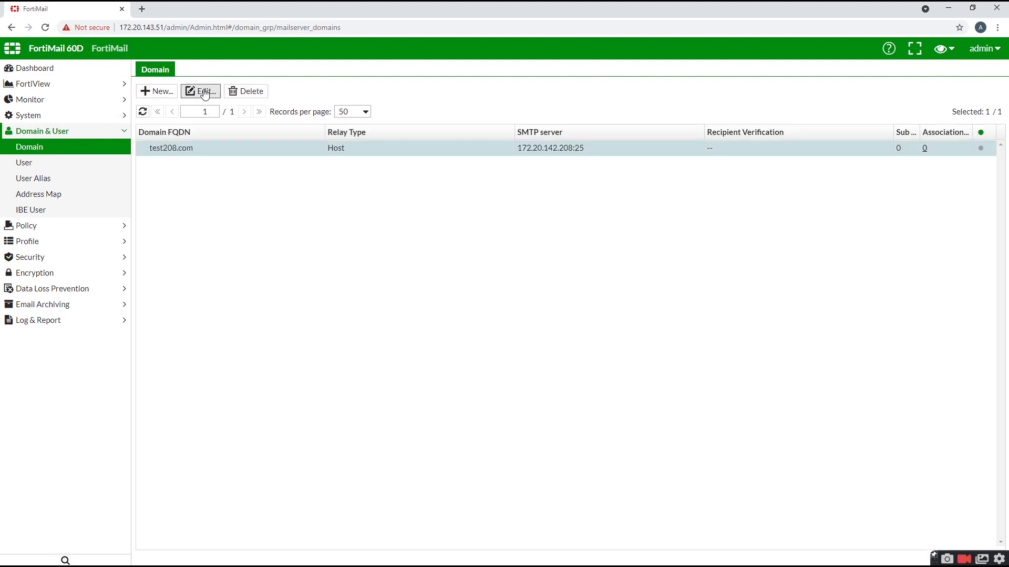
pyautogui.click(205, 92)
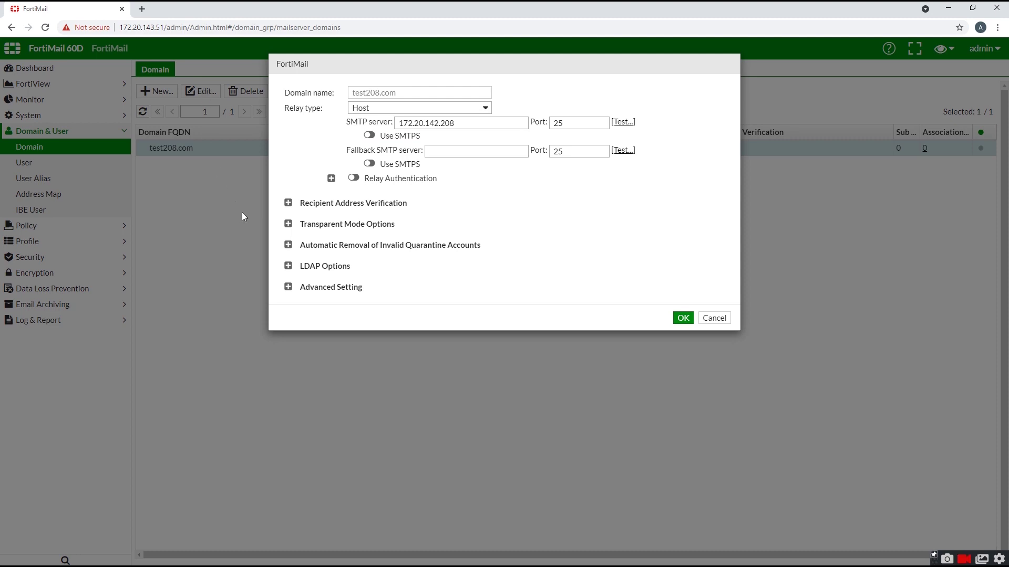
pyautogui.click(288, 225)
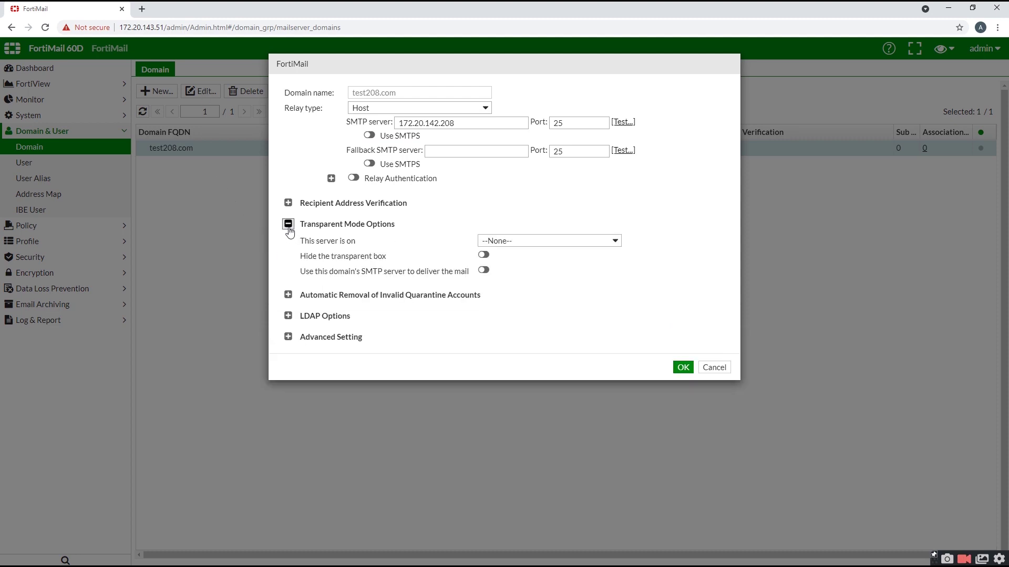
# Step: Keep the server port at --None--, leave hide-box and SMTP-server delivery off, and close
pyautogui.click(620, 244)
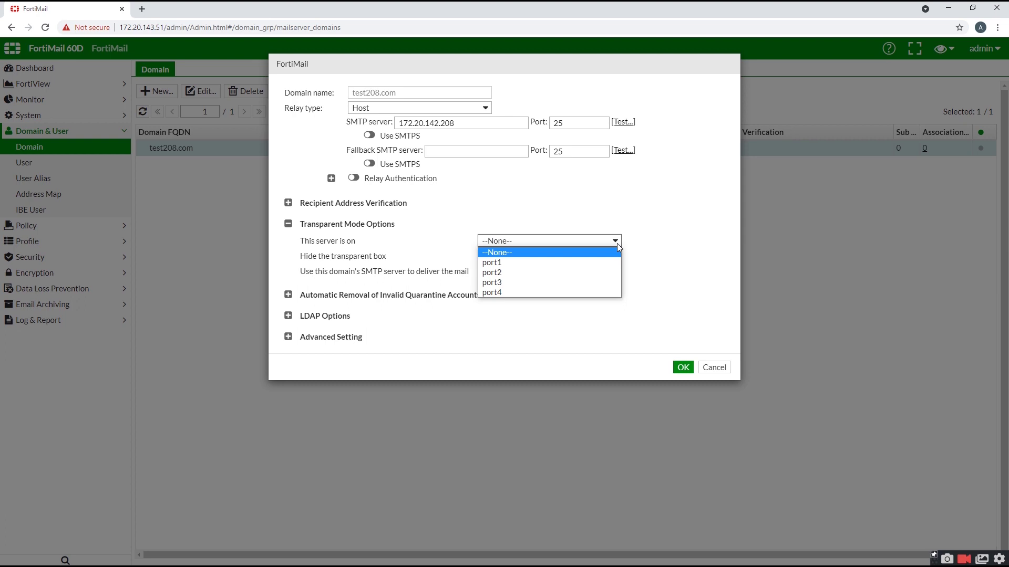
pyautogui.click(617, 244)
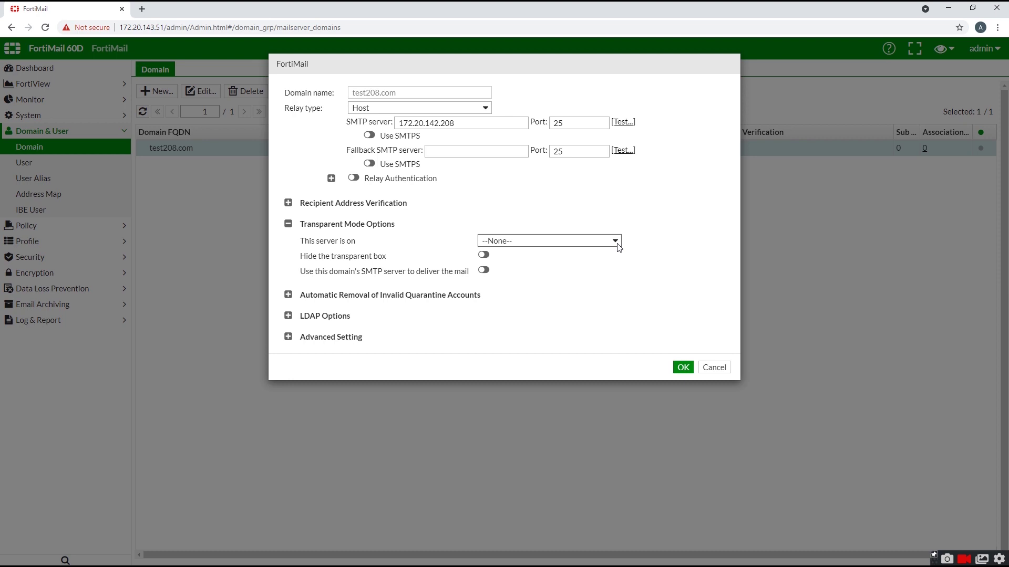
pyautogui.click(482, 255)
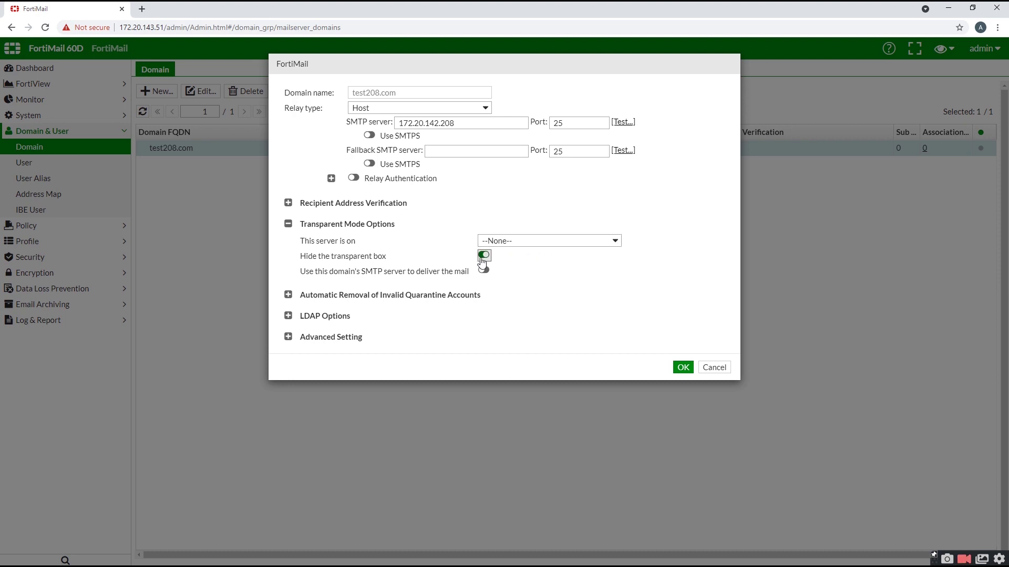
pyautogui.click(483, 256)
pyautogui.click(484, 272)
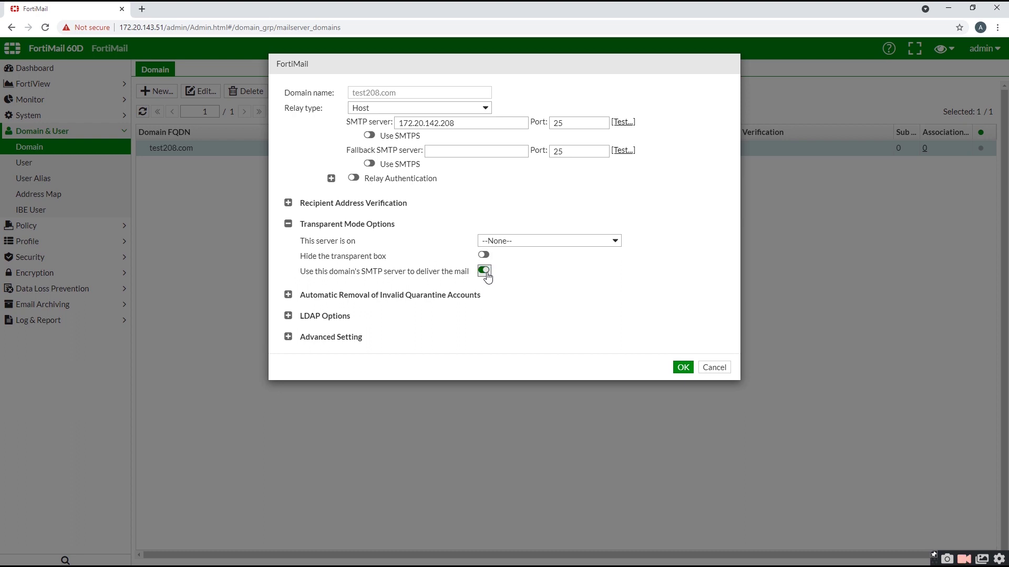
pyautogui.click(484, 271)
pyautogui.click(682, 368)
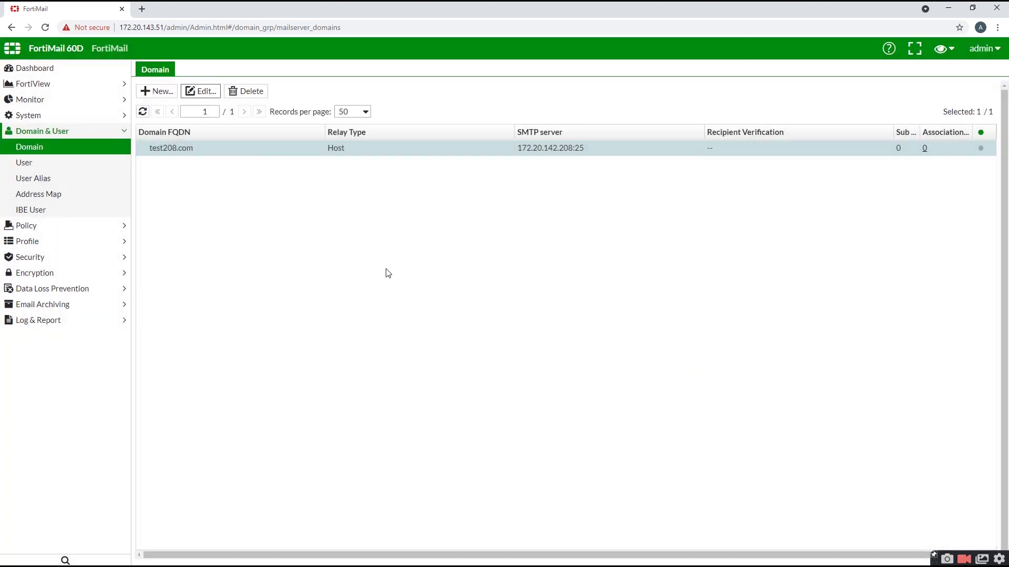
pyautogui.click(41, 133)
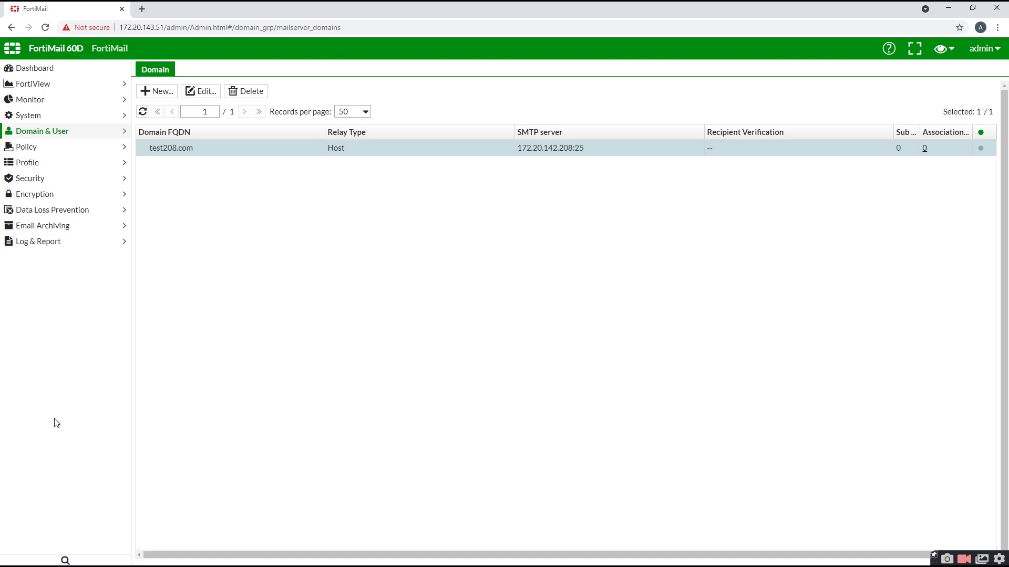
# Step: Open policy 1's sesson30 session profile, leave 'Hide this box' off, and confirm with OK
pyautogui.click(44, 148)
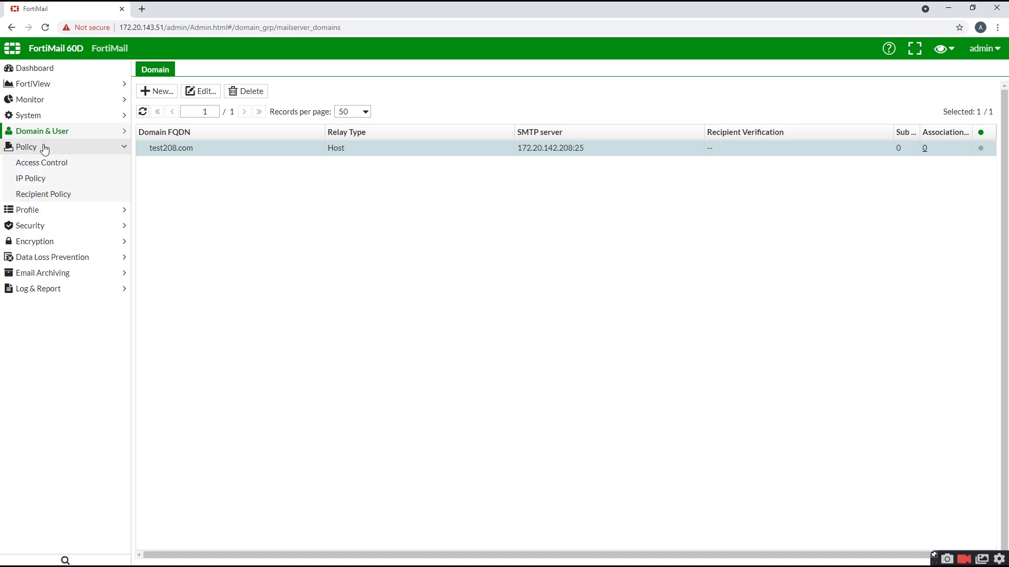
pyautogui.click(31, 178)
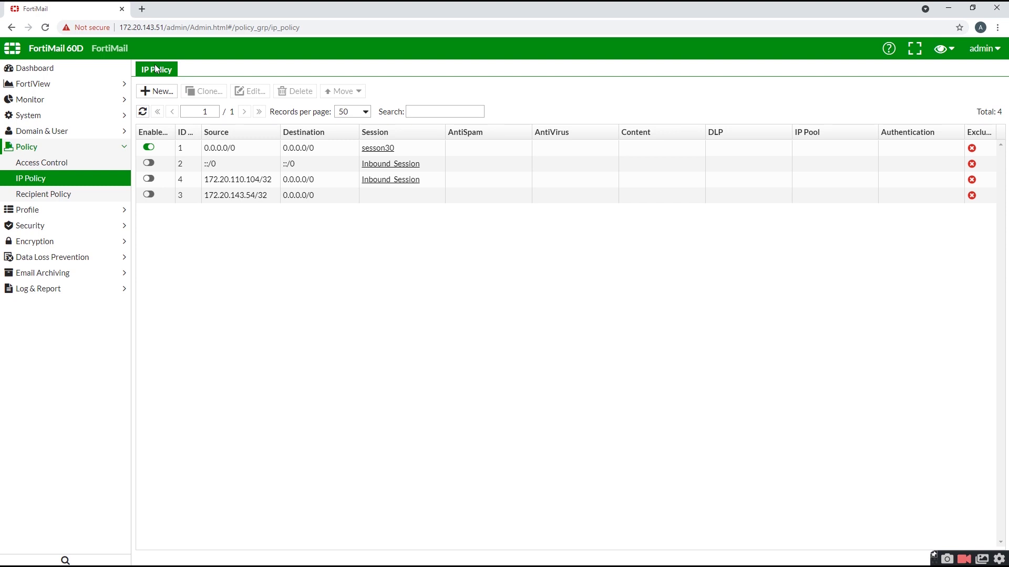
pyautogui.click(374, 148)
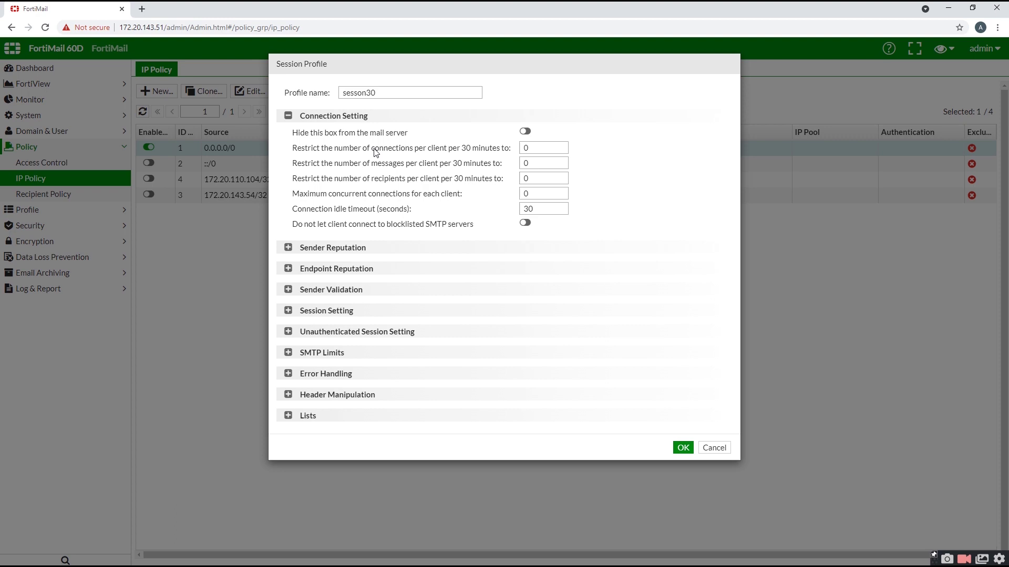
pyautogui.click(524, 132)
pyautogui.click(525, 133)
pyautogui.click(683, 447)
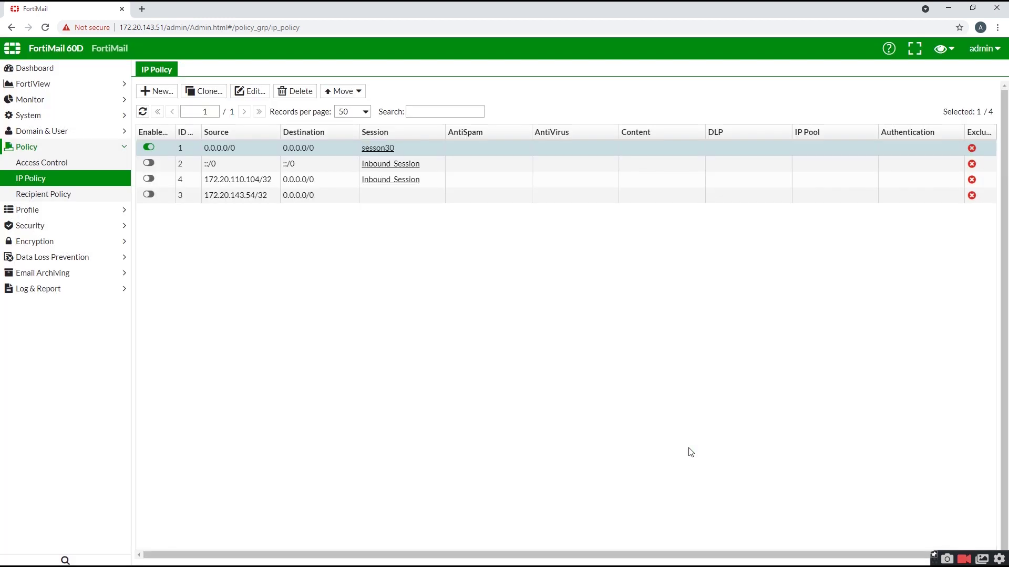
# Step: Show the Dashboard status page to confirm Transparent operation mode
pyautogui.click(22, 74)
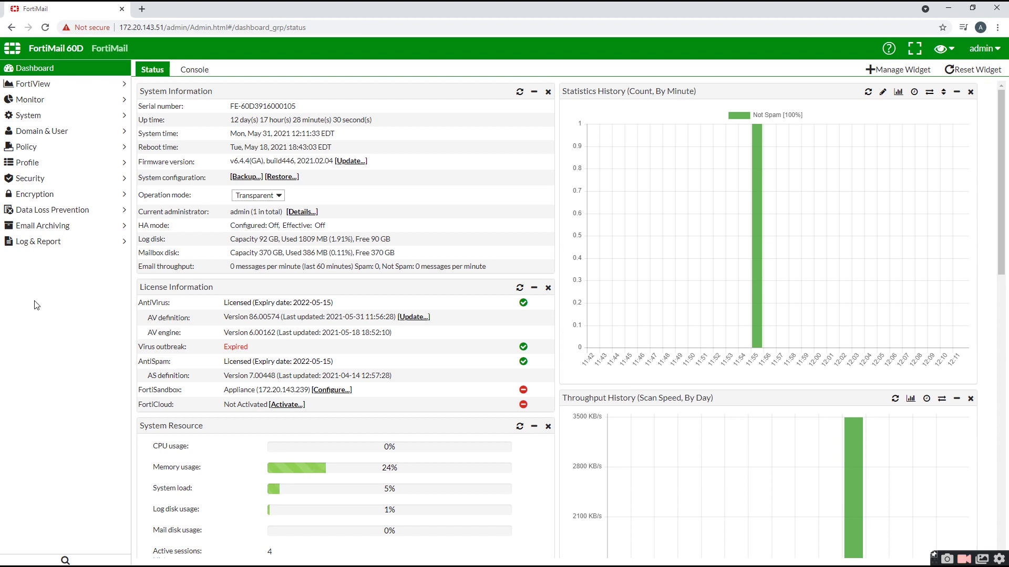
# Step: Set port1's SMTP proxy to Drop incoming and Pass through outgoing connections, then save
pyautogui.click(27, 115)
pyautogui.click(29, 134)
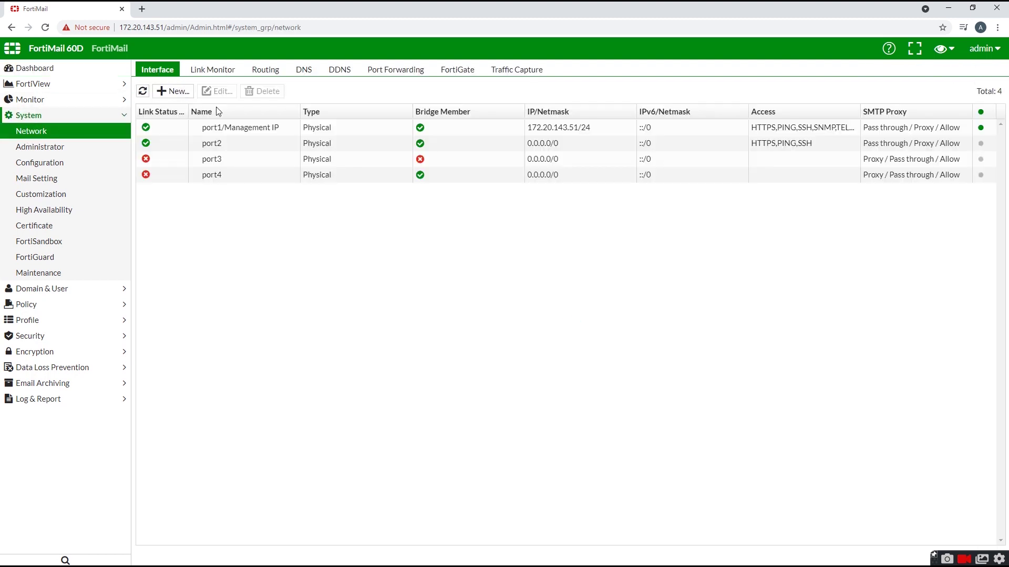
pyautogui.click(231, 127)
pyautogui.click(219, 93)
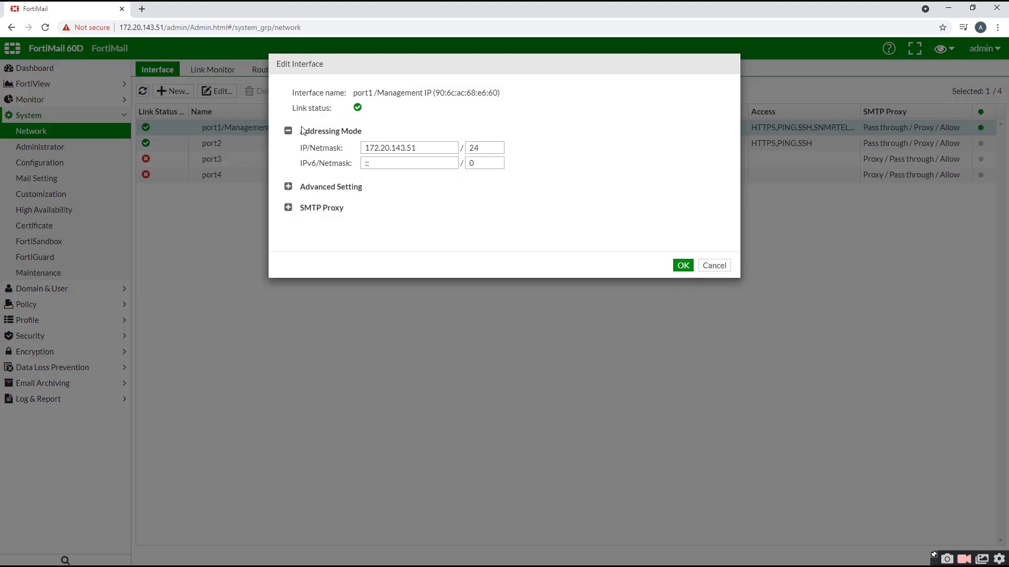
pyautogui.click(287, 208)
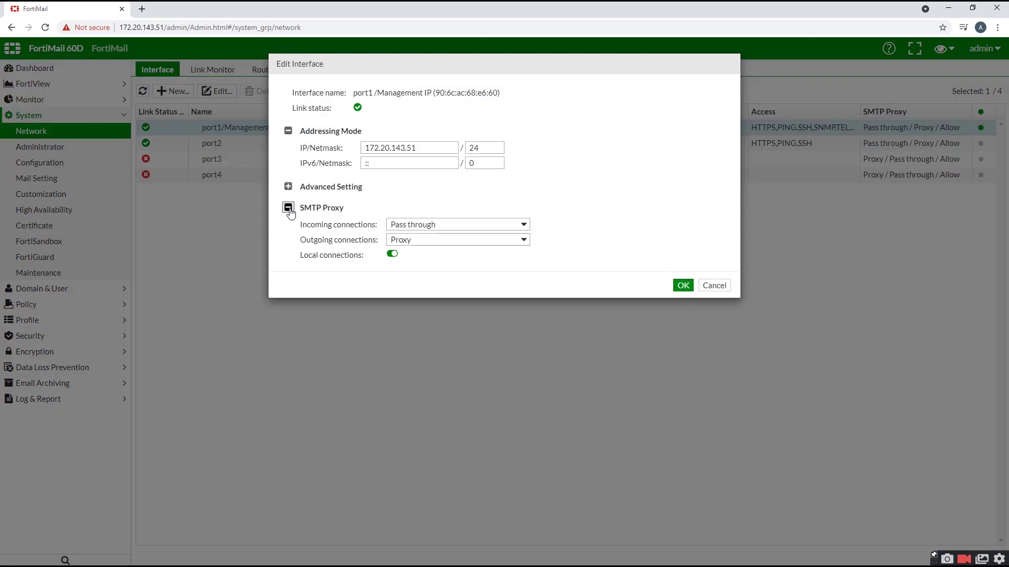
pyautogui.click(525, 228)
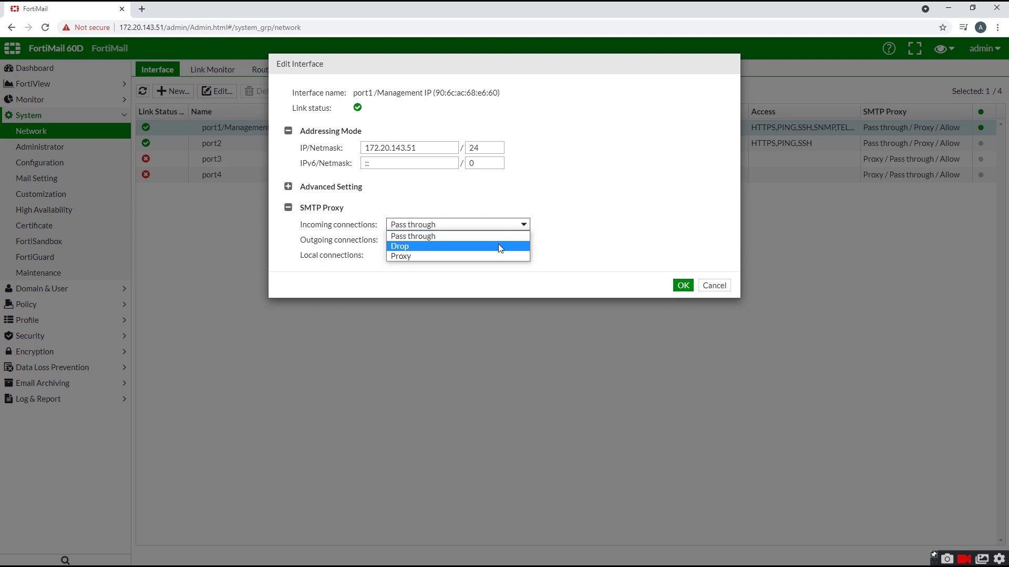
pyautogui.click(499, 246)
pyautogui.click(526, 241)
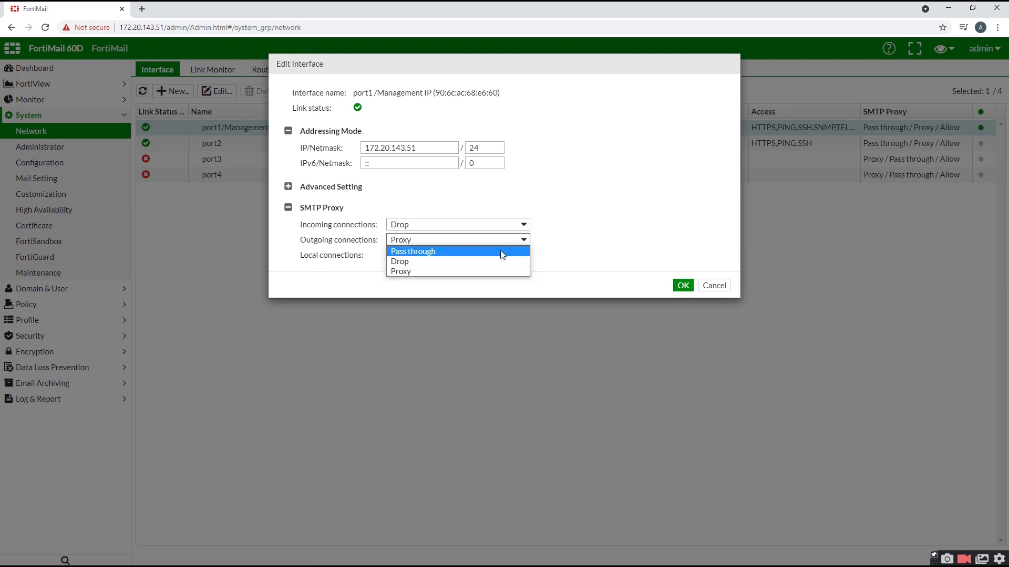
pyautogui.click(500, 250)
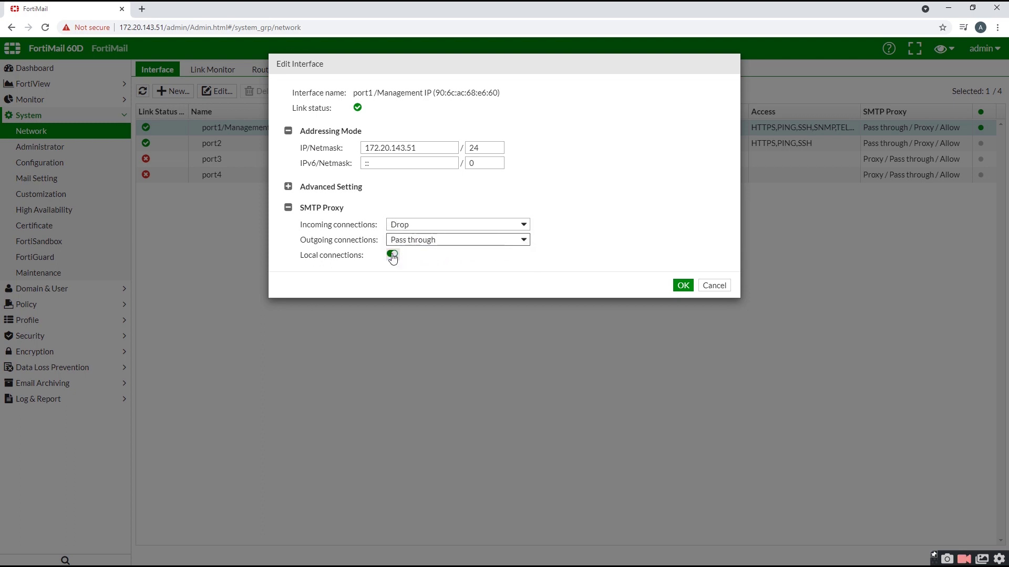
pyautogui.click(683, 286)
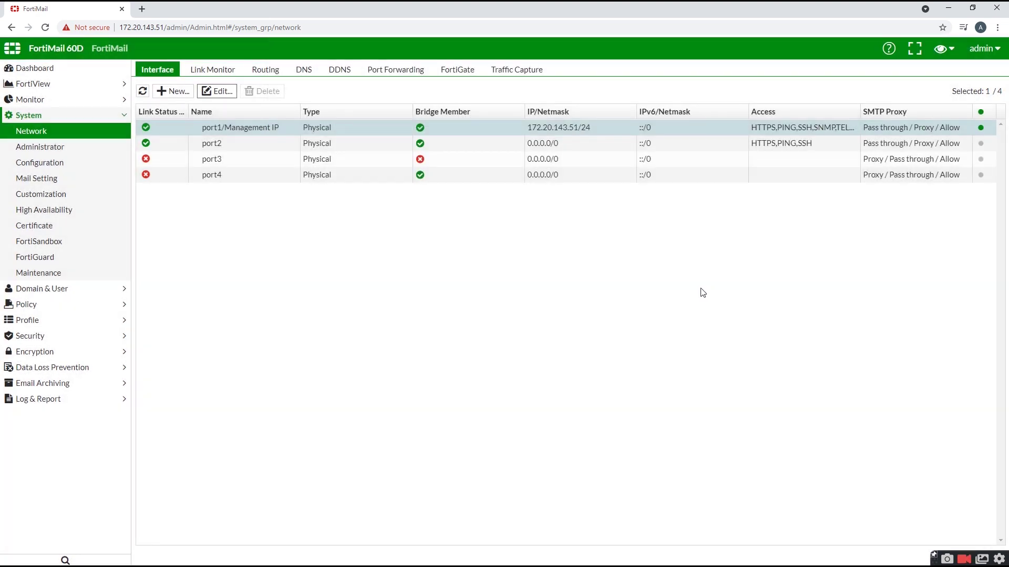
# Step: Set port2's SMTP proxy to Proxy incoming, Drop outgoing, with local connections off
pyautogui.click(212, 144)
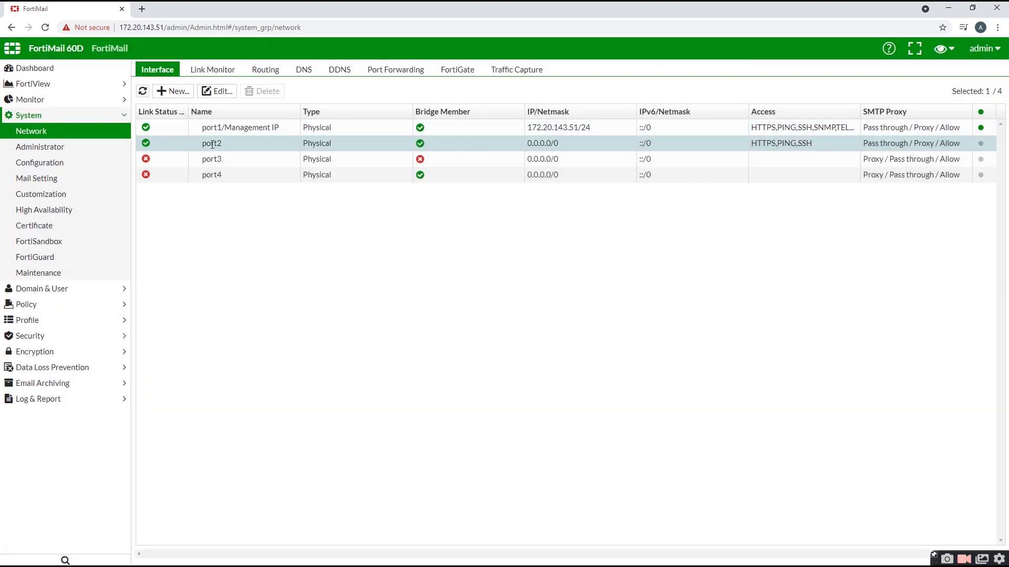
pyautogui.click(224, 91)
pyautogui.click(288, 223)
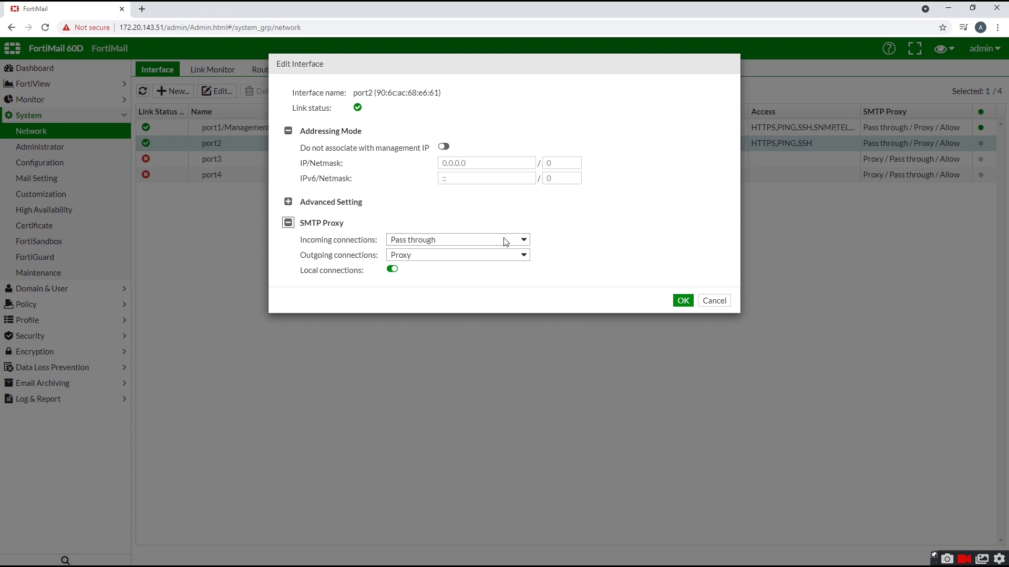
pyautogui.click(503, 237)
pyautogui.click(494, 271)
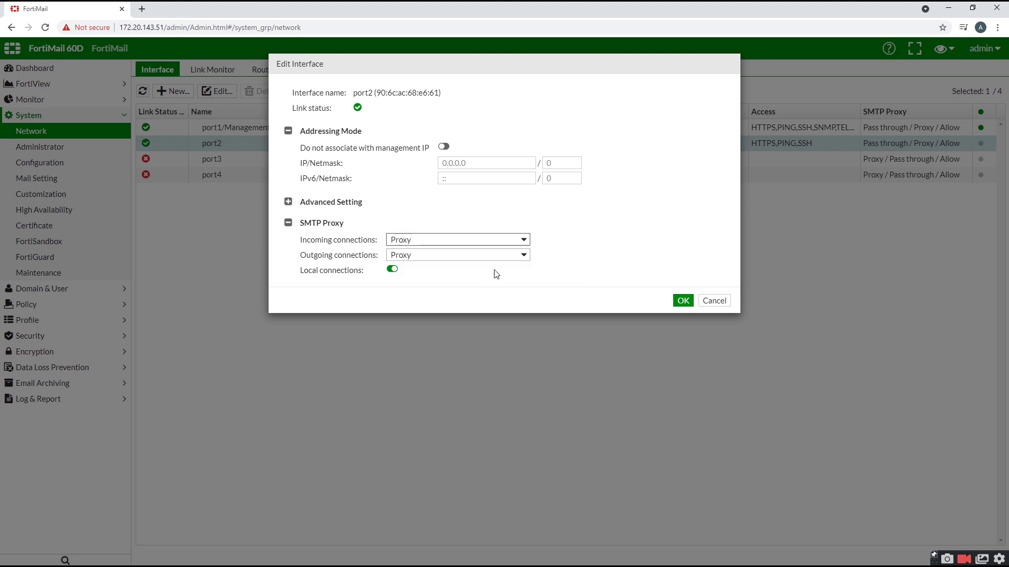
pyautogui.click(514, 257)
pyautogui.click(500, 277)
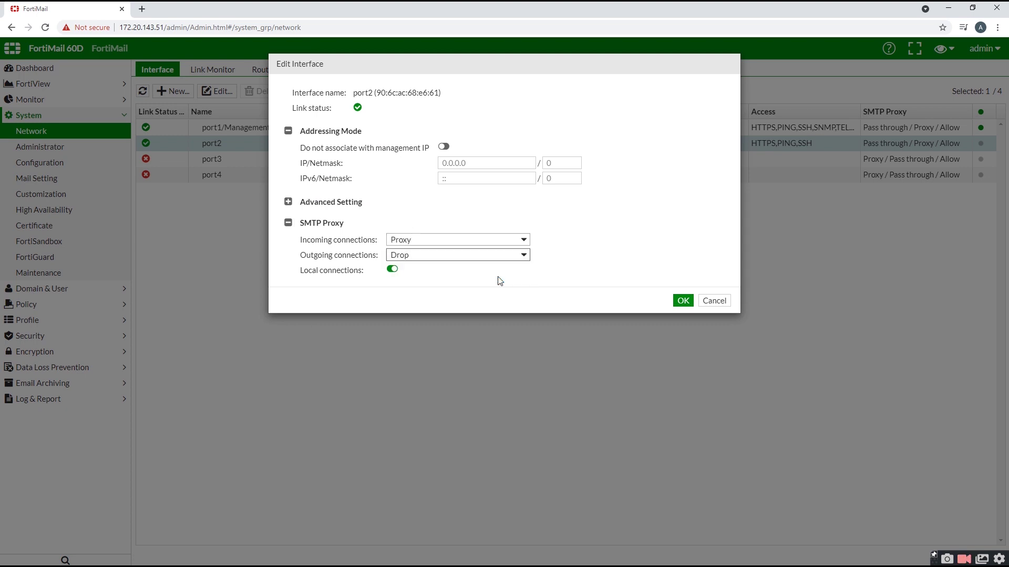
pyautogui.click(393, 270)
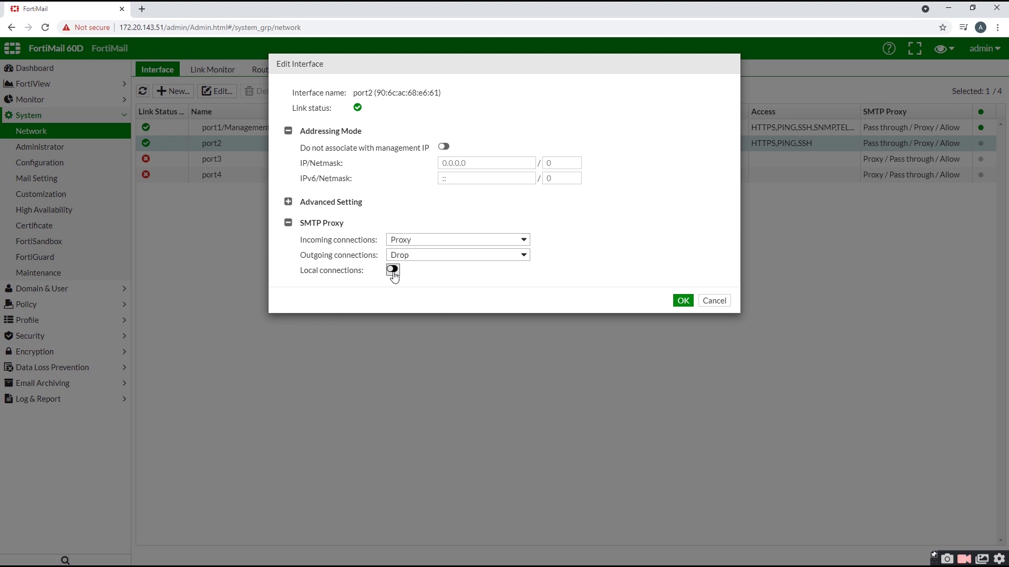